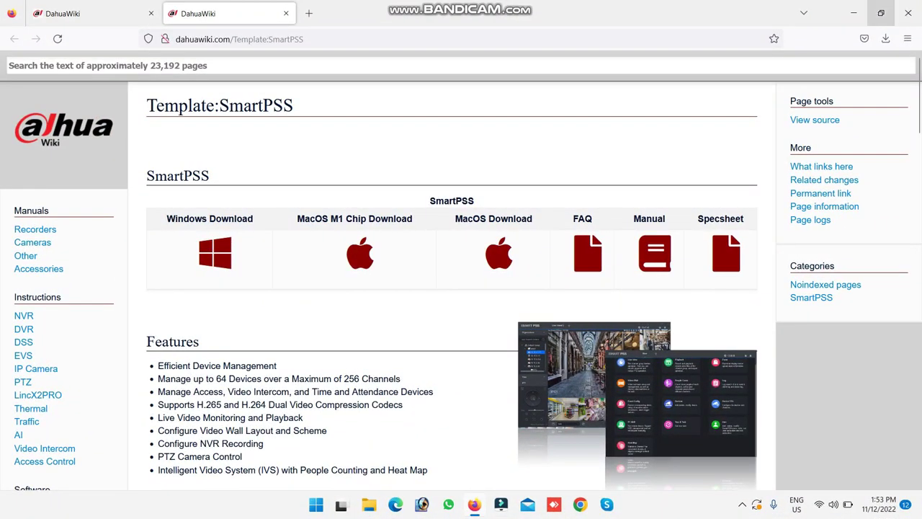
Minimize Firefox, which shows the DahuaWiki SmartPSS download page, to reveal the desktop
{"action": "left_click", "coordinate": [854, 13]}
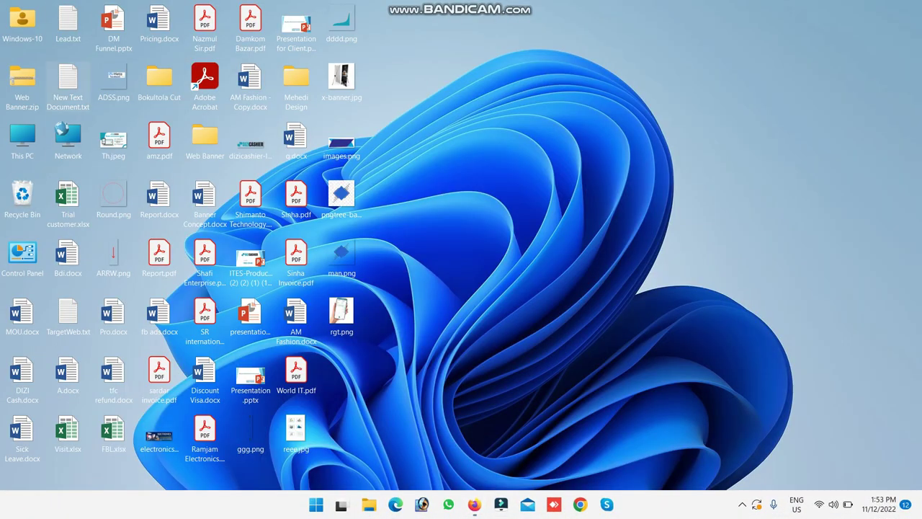
Open the DH_SMARTPSS-Win64 zip in Downloads and launch the SmartPSS setup application inside it
{"action": "double_click", "coordinate": [22, 141]}
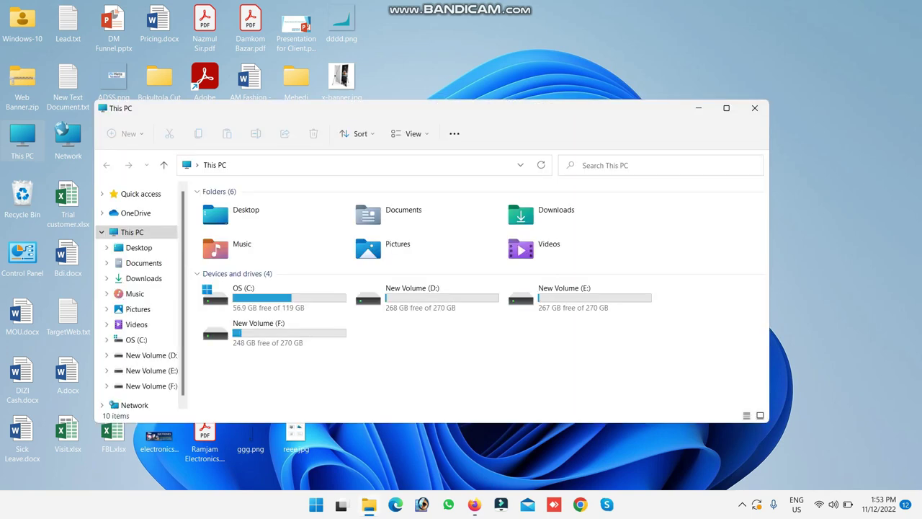
{"action": "double_click", "coordinate": [551, 214]}
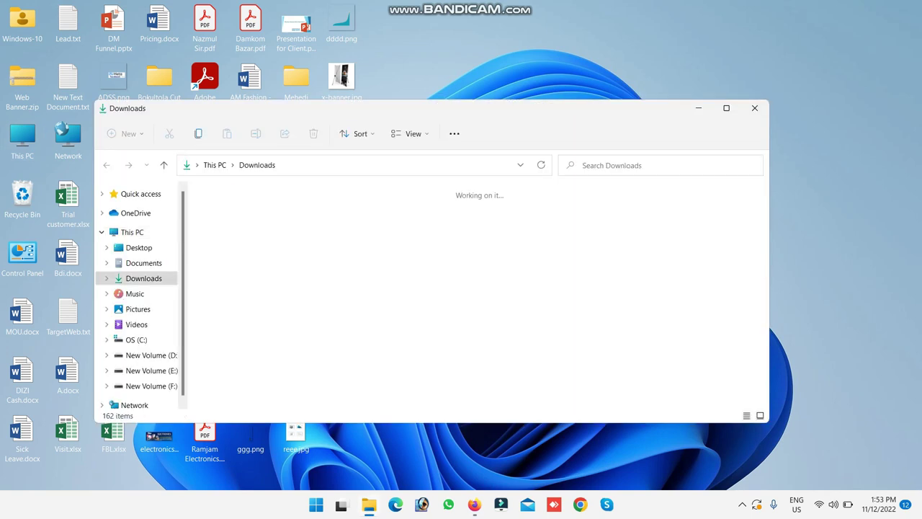
{"action": "double_click", "coordinate": [236, 245]}
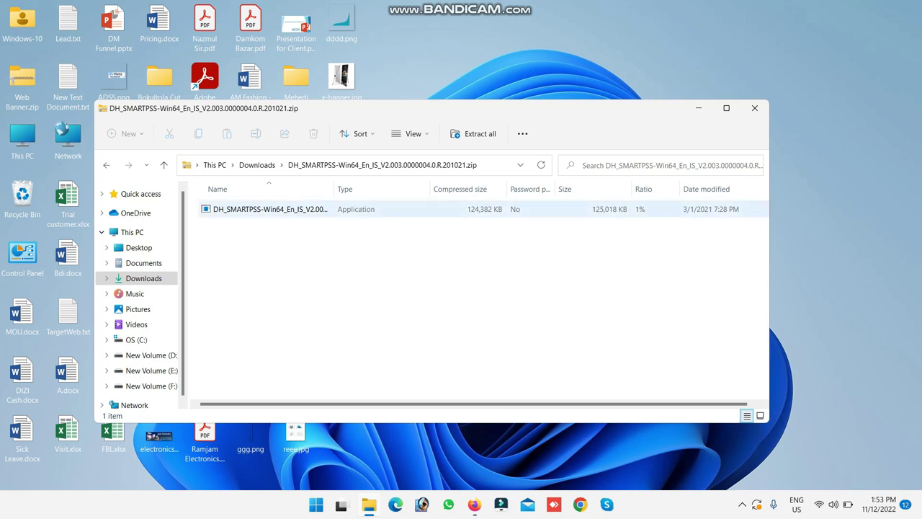
{"action": "left_click", "coordinate": [270, 209]}
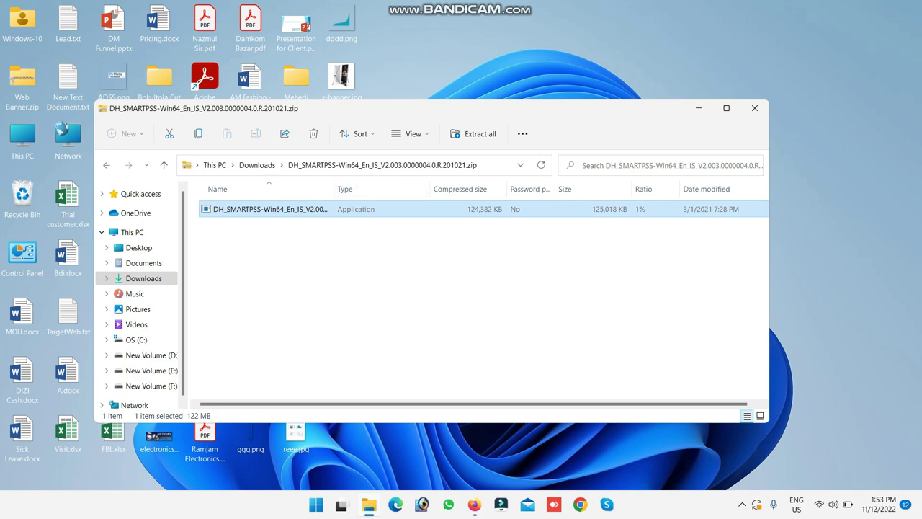
{"action": "right_click", "coordinate": [298, 209]}
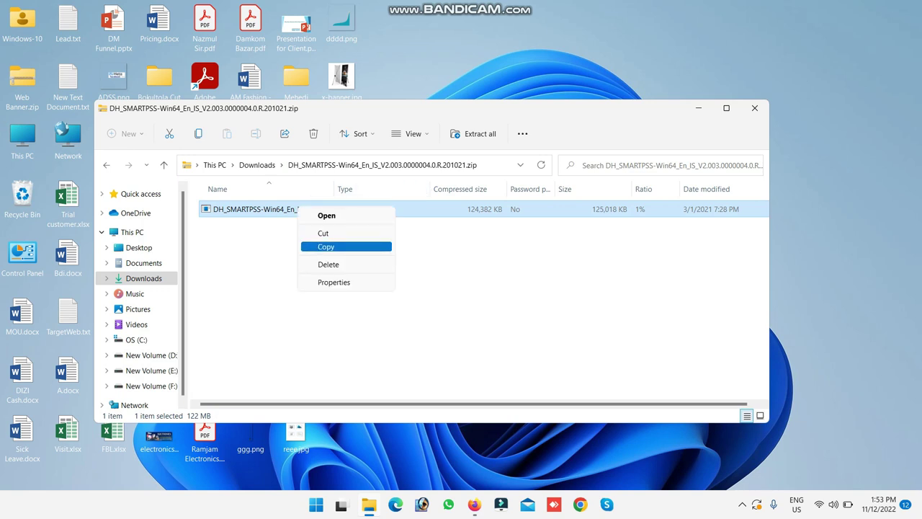
{"action": "left_click", "coordinate": [326, 216]}
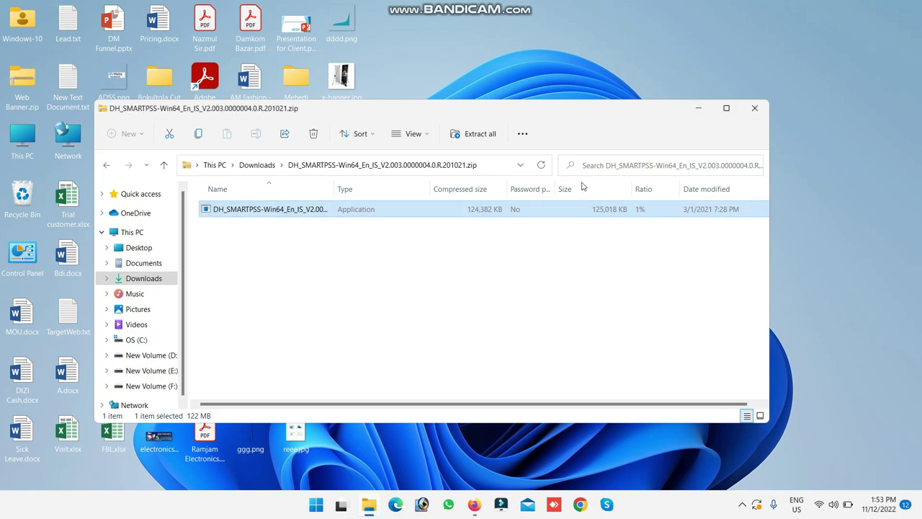
{"action": "left_click_drag", "start_coordinate": [602, 110], "coordinate": [584, 325]}
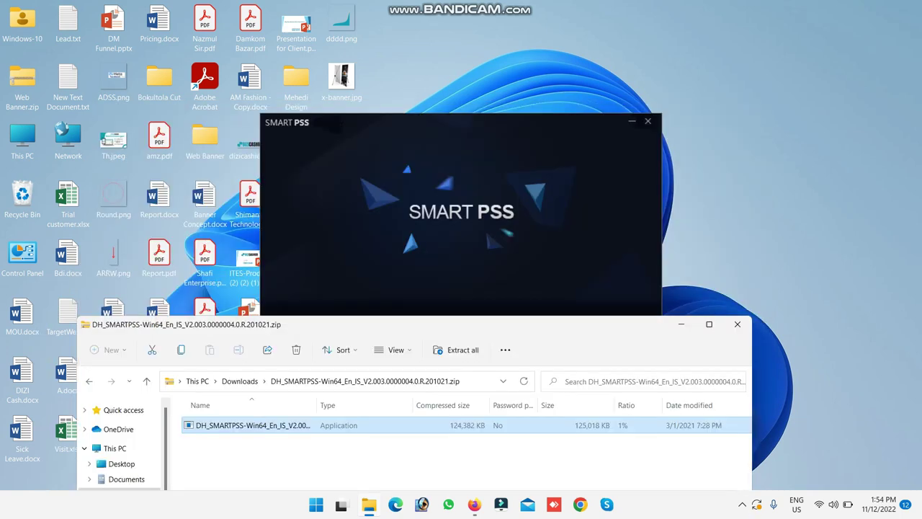
Accept the license, keep SmartPSS and Storage Service, install to the default path, and finish
{"action": "left_click", "coordinate": [680, 324]}
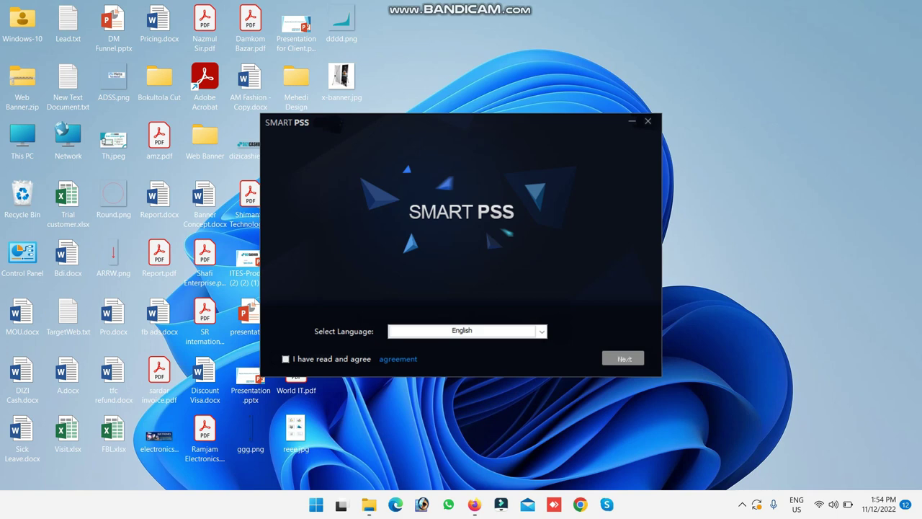
{"action": "left_click", "coordinate": [285, 359]}
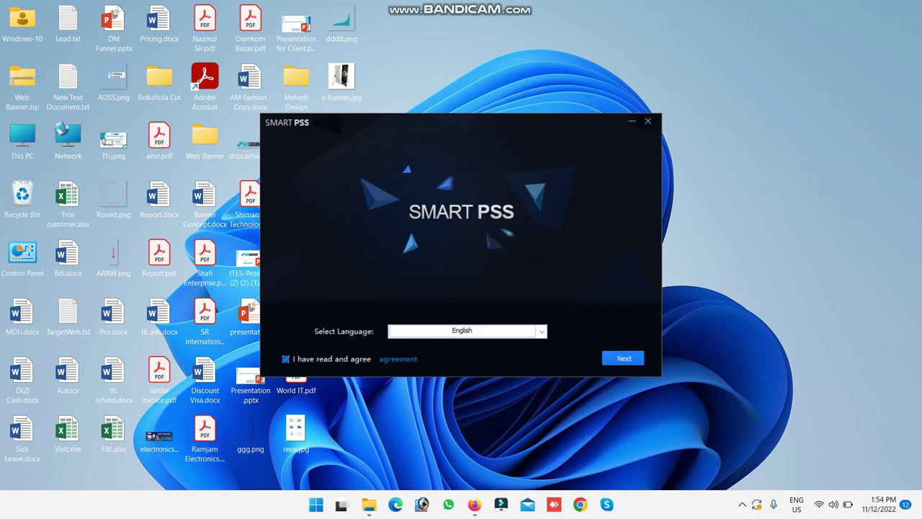
{"action": "key", "text": "Return"}
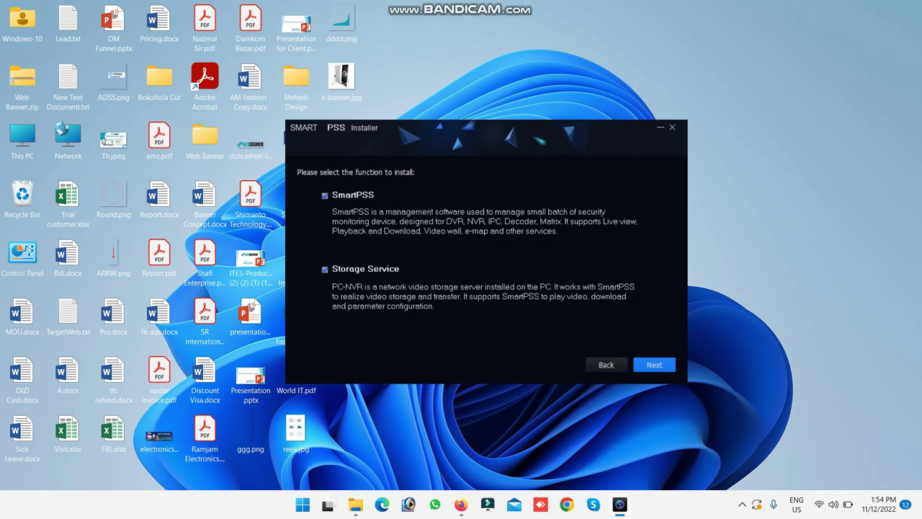
{"action": "left_click", "coordinate": [654, 364]}
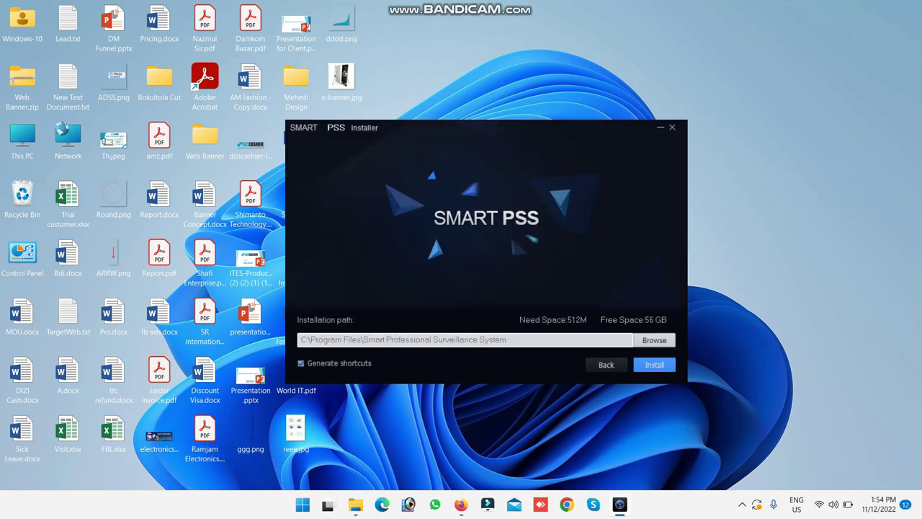
{"action": "left_click", "coordinate": [654, 365]}
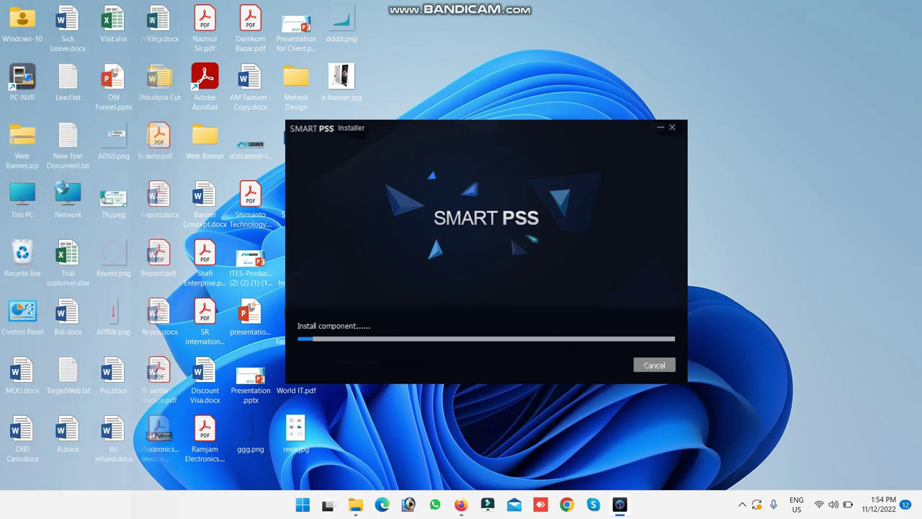
{"action": "key", "text": "Return"}
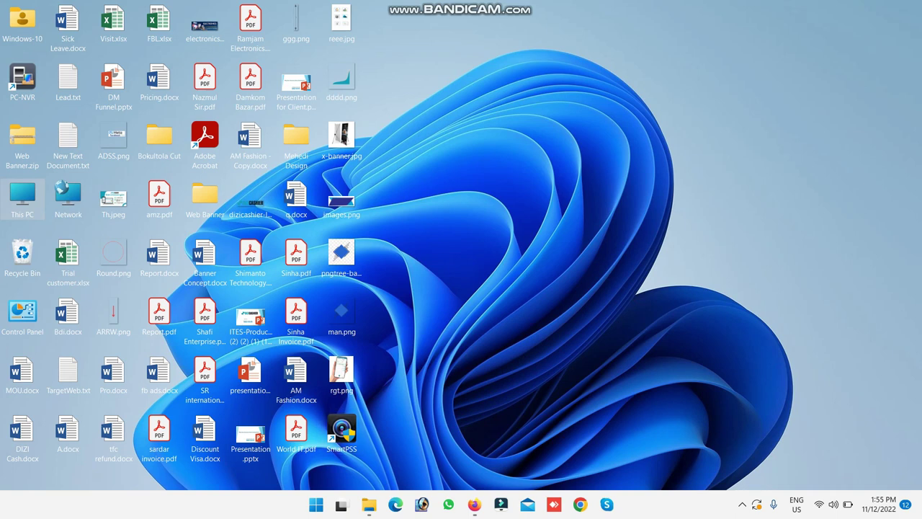
Launch SmartPSS, allow it through the firewall, and enter the admin password with Auto Login enabled
{"action": "left_click", "coordinate": [341, 432]}
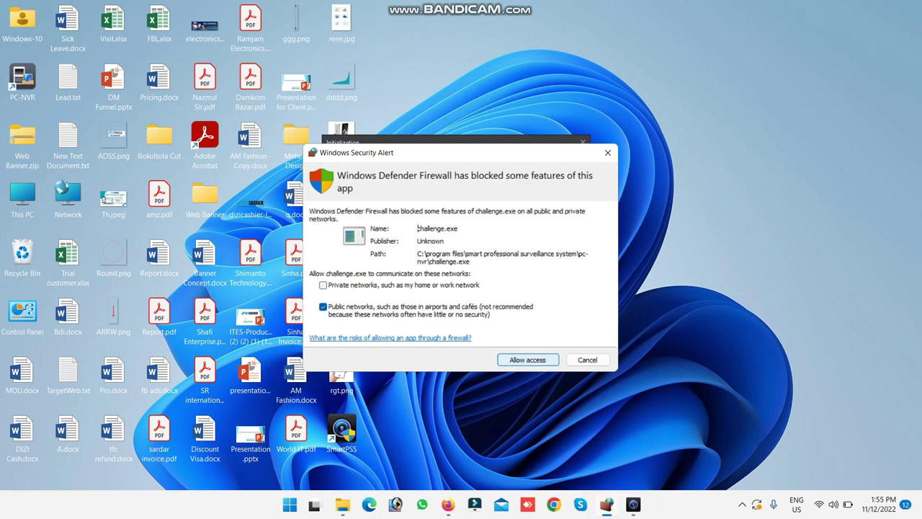
{"action": "key", "text": "Return"}
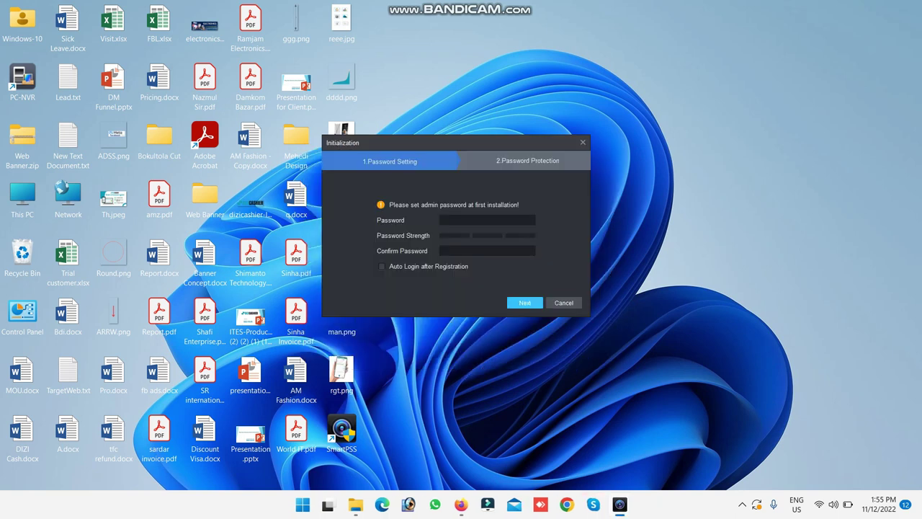
{"action": "left_click", "coordinate": [487, 220]}
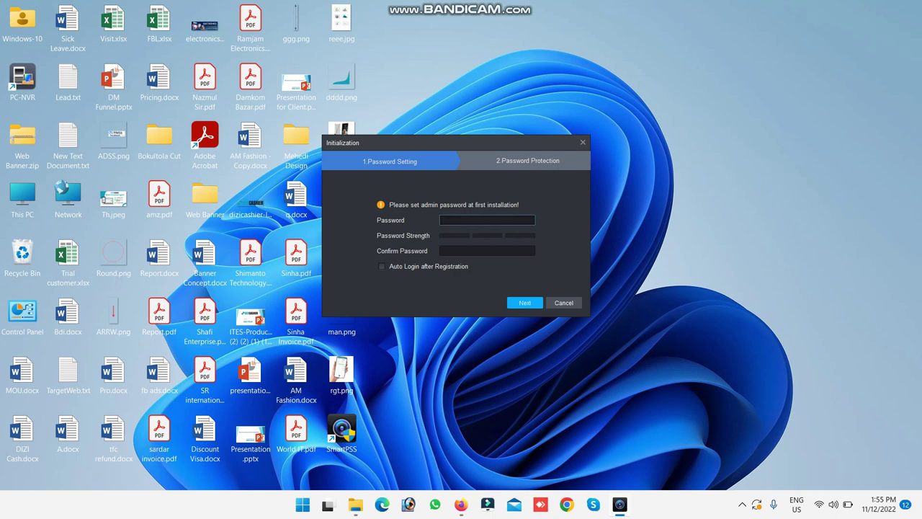
{"action": "left_click", "coordinate": [487, 250]}
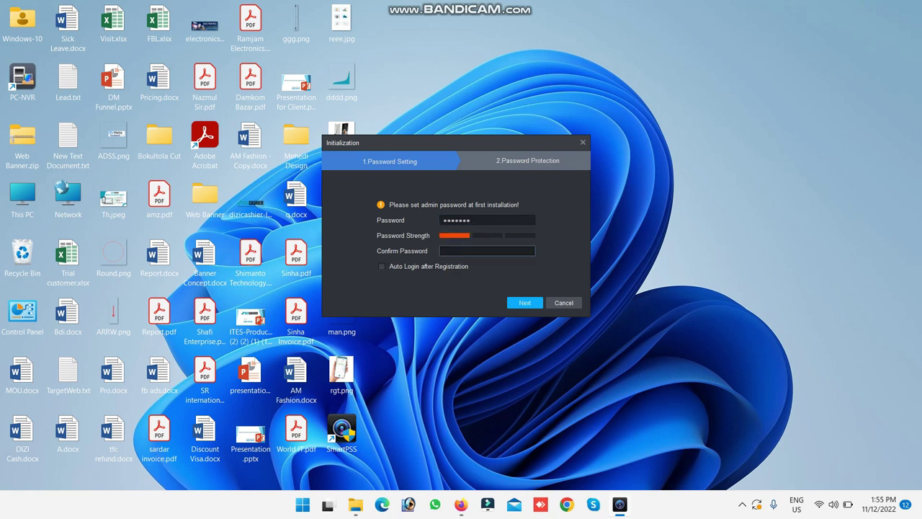
{"action": "left_click", "coordinate": [382, 266]}
{"action": "left_click", "coordinate": [525, 303]}
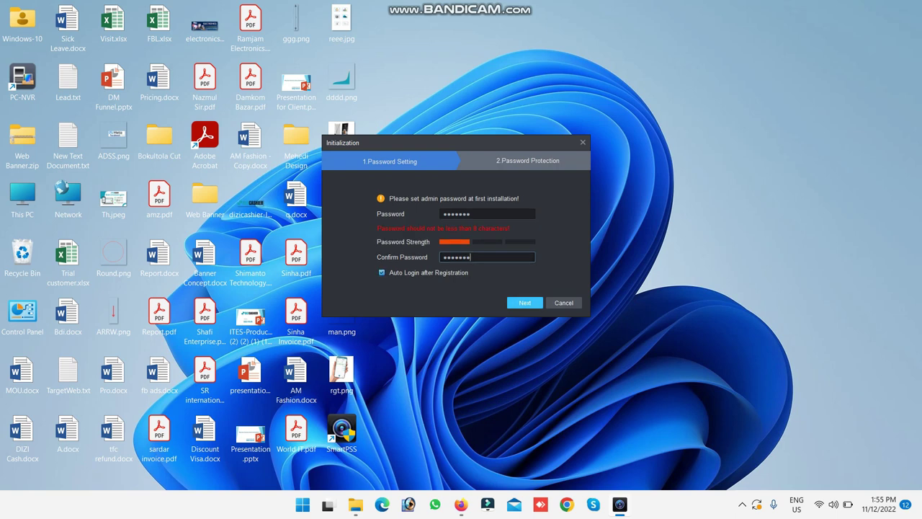
Lengthen the admin password and its confirmation by one character so they match, then continue
{"action": "left_click", "coordinate": [475, 214]}
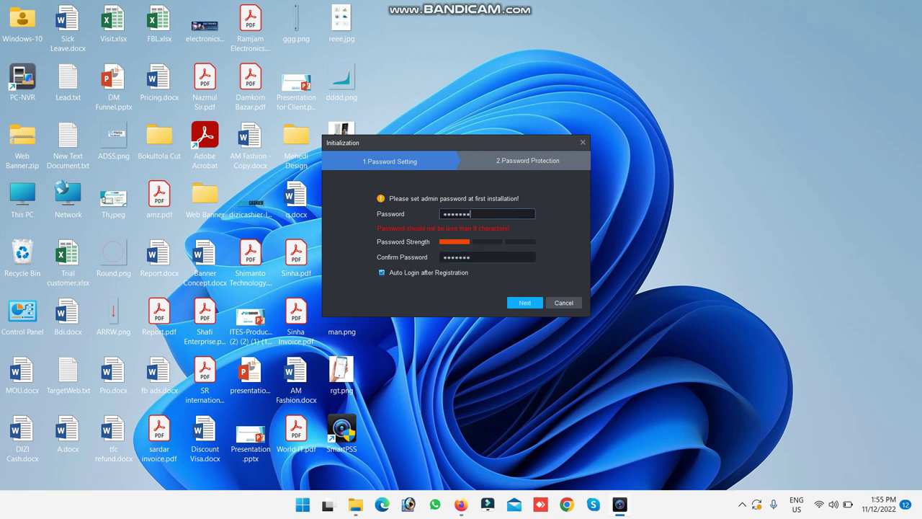
{"action": "type", "text": "1"}
{"action": "left_click", "coordinate": [472, 257]}
{"action": "type", "text": "1"}
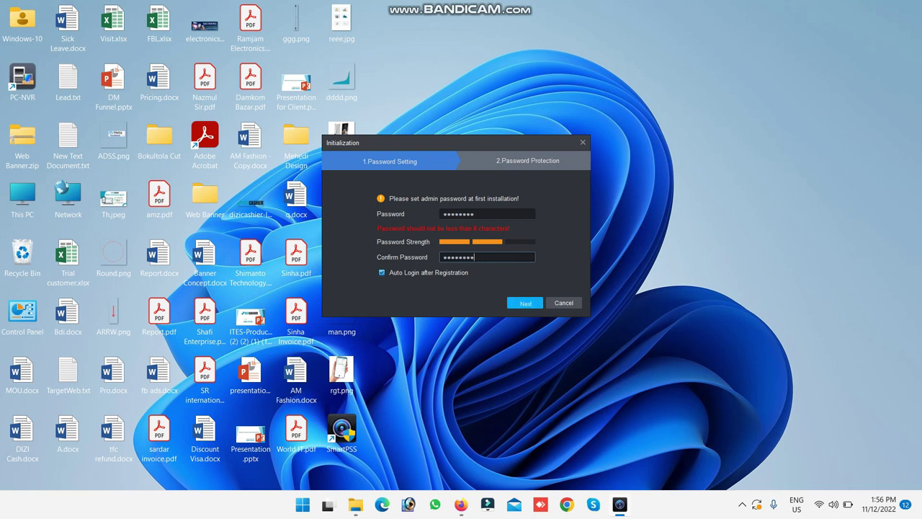
{"action": "left_click", "coordinate": [524, 302]}
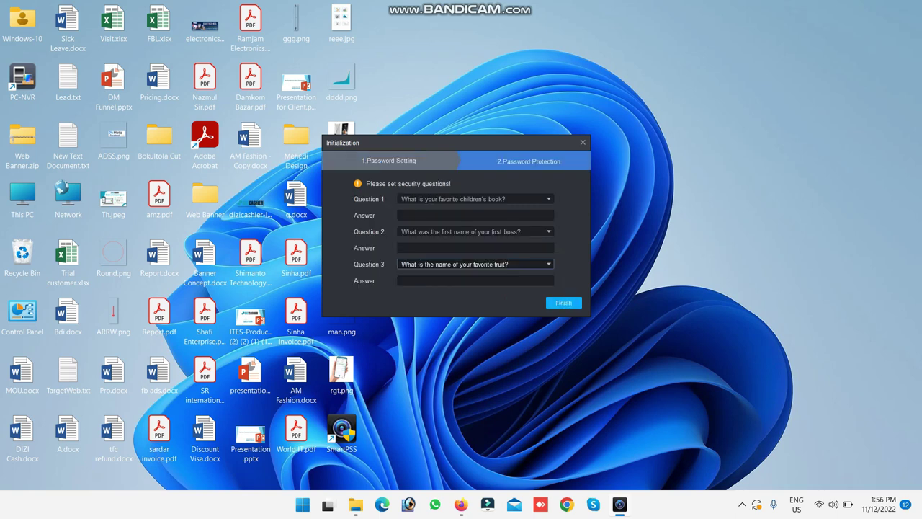
Make 'What was your nickname?' Question 1, fill in all three security answers, and finish
{"action": "left_click", "coordinate": [476, 199]}
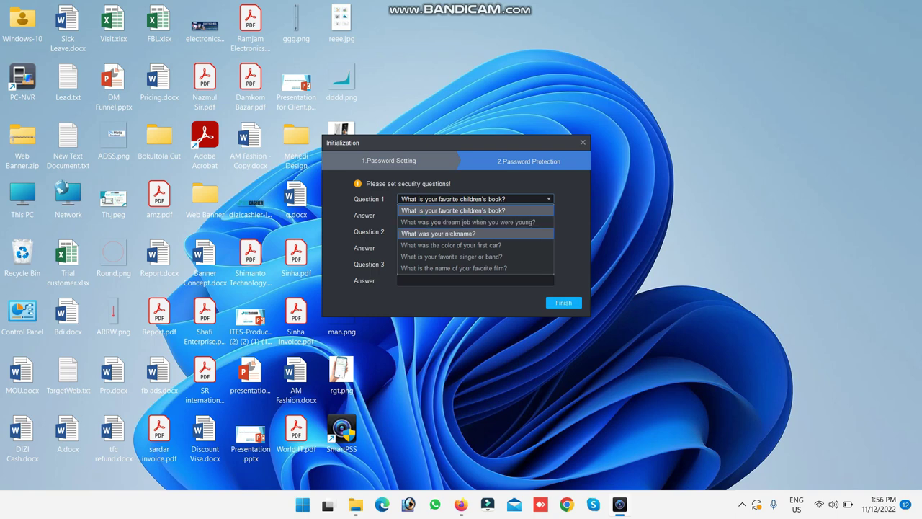
{"action": "left_click", "coordinate": [437, 234]}
{"action": "left_click", "coordinate": [475, 214]}
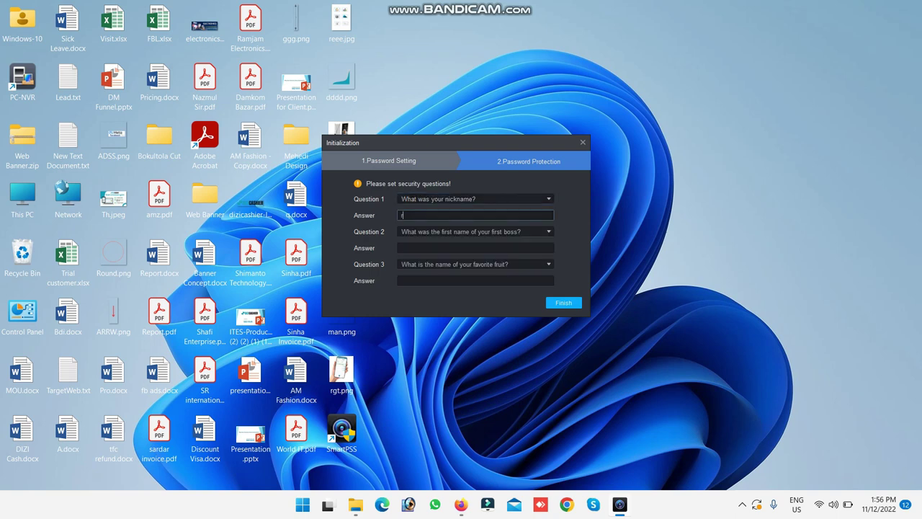
{"action": "left_click", "coordinate": [475, 248]}
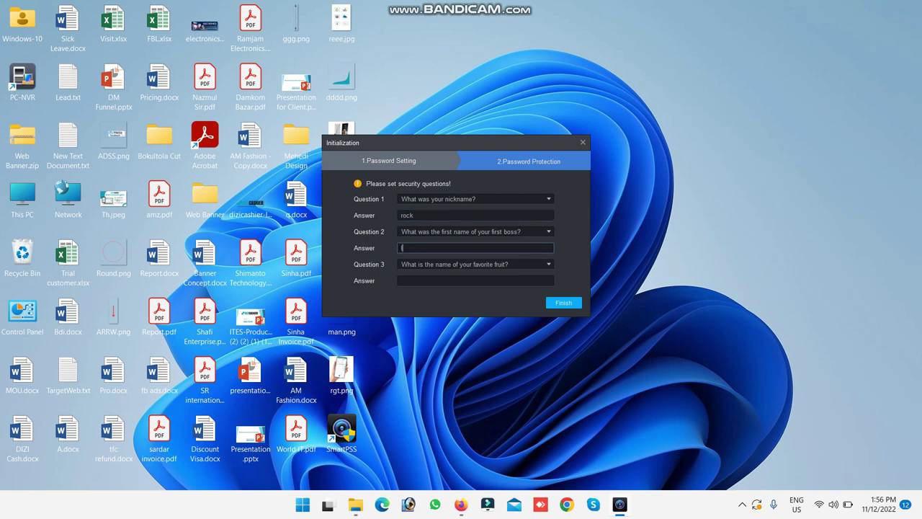
{"action": "left_click", "coordinate": [475, 280]}
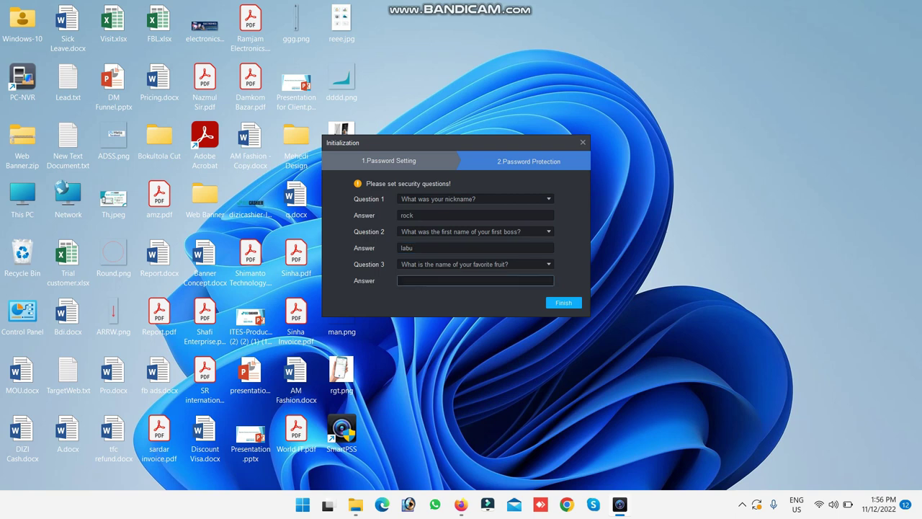
{"action": "left_click", "coordinate": [564, 302]}
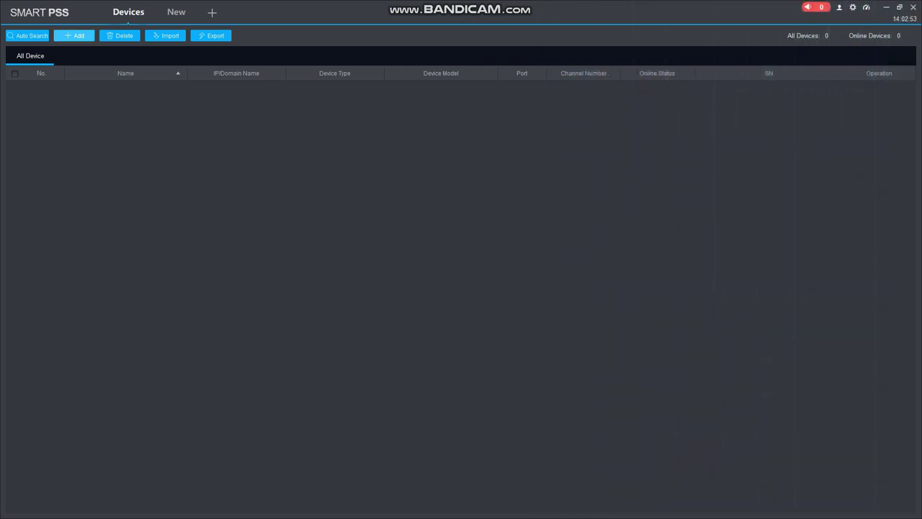
Start a manual device add with a device name, SN (P2P) method, and the device's serial number
{"action": "left_click", "coordinate": [74, 35]}
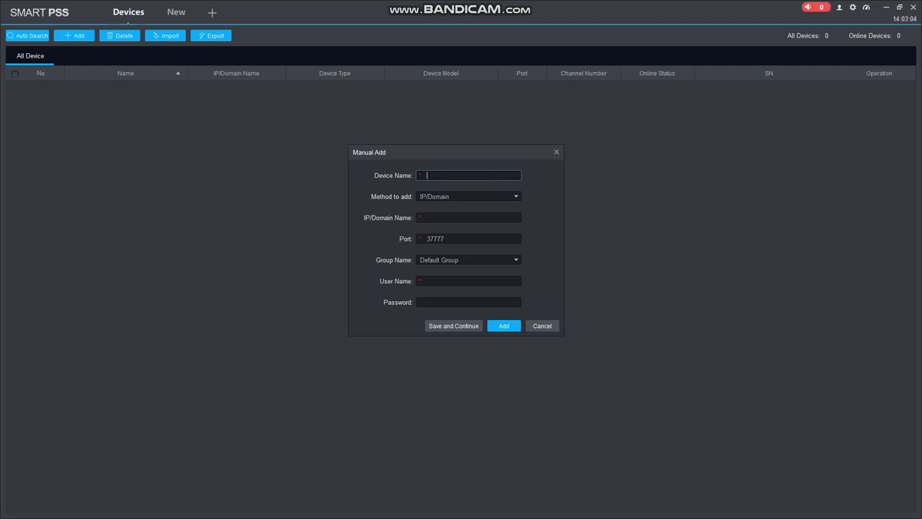
{"action": "type", "text": "Amit"}
{"action": "left_click", "coordinate": [468, 196]}
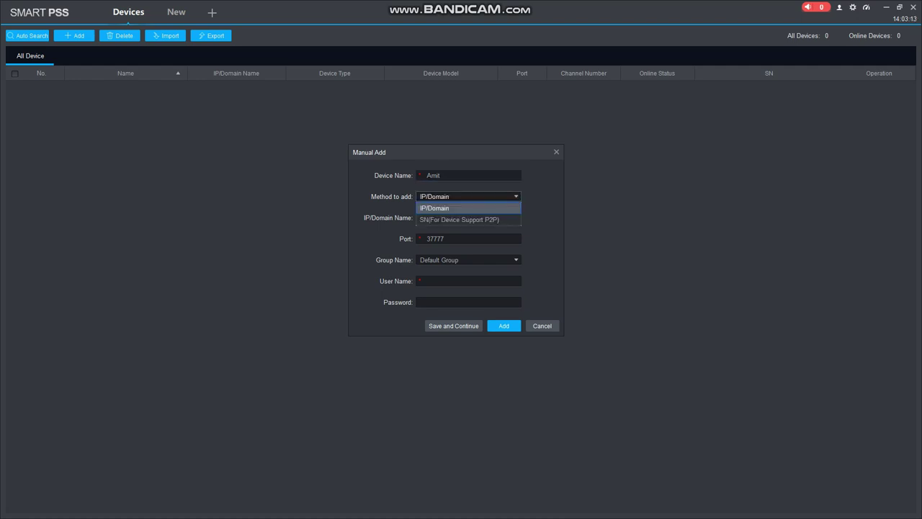
{"action": "key", "text": "Down"}
{"action": "key", "text": "Return"}
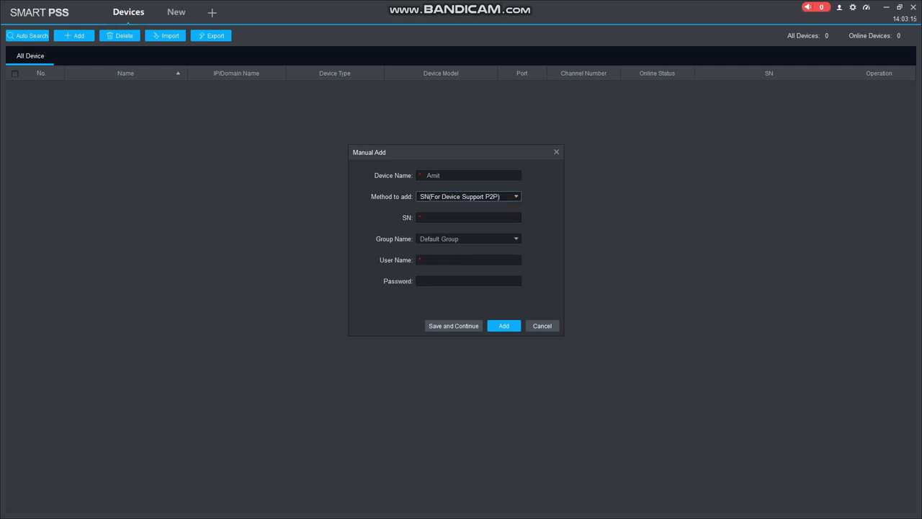
{"action": "left_click", "coordinate": [469, 217]}
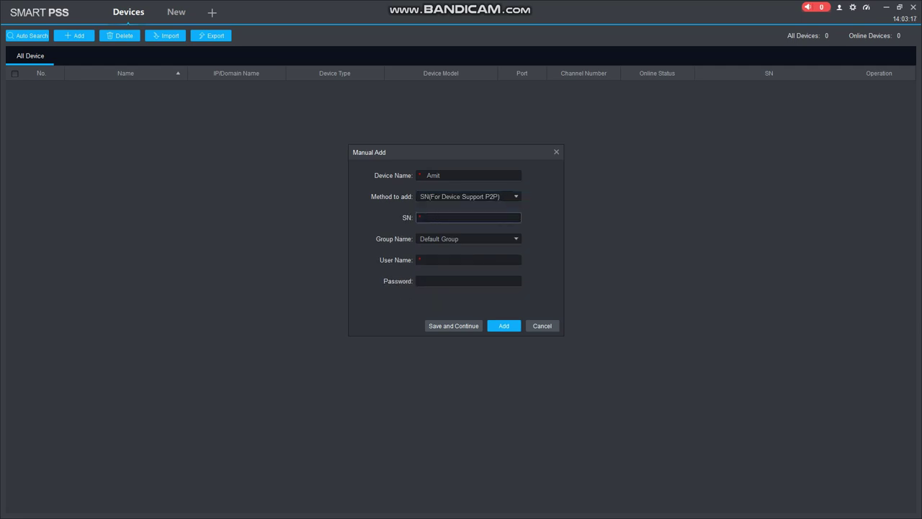
Keep Default Group, enter the device login user name and password, and add the device
{"action": "left_click", "coordinate": [469, 238]}
{"action": "left_click", "coordinate": [468, 250]}
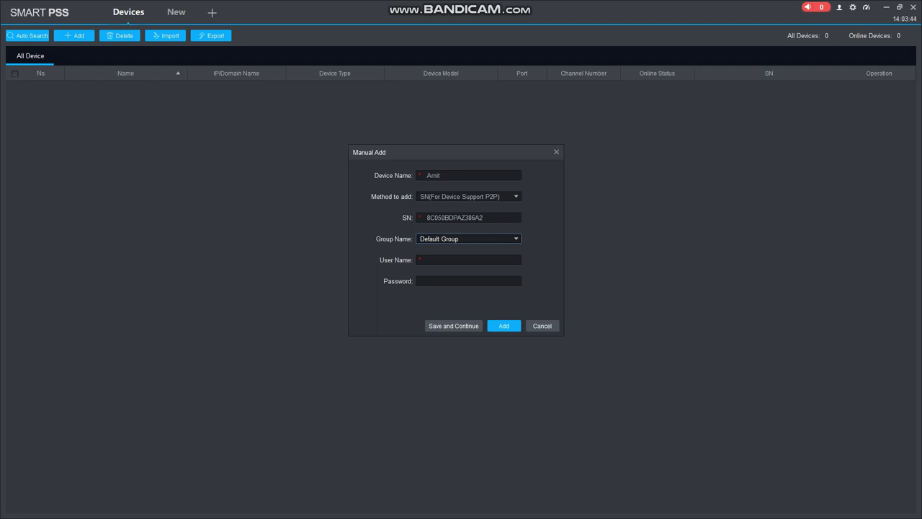
{"action": "left_click", "coordinate": [468, 260]}
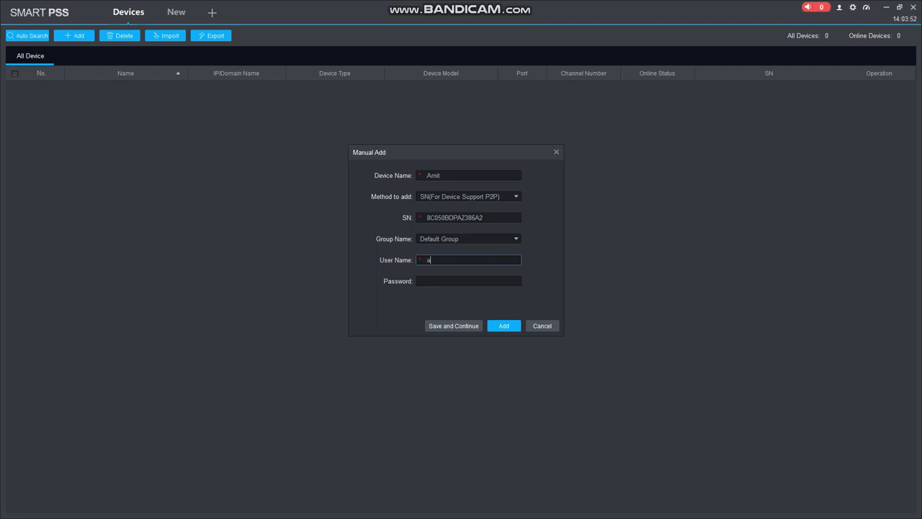
{"action": "left_click", "coordinate": [468, 281]}
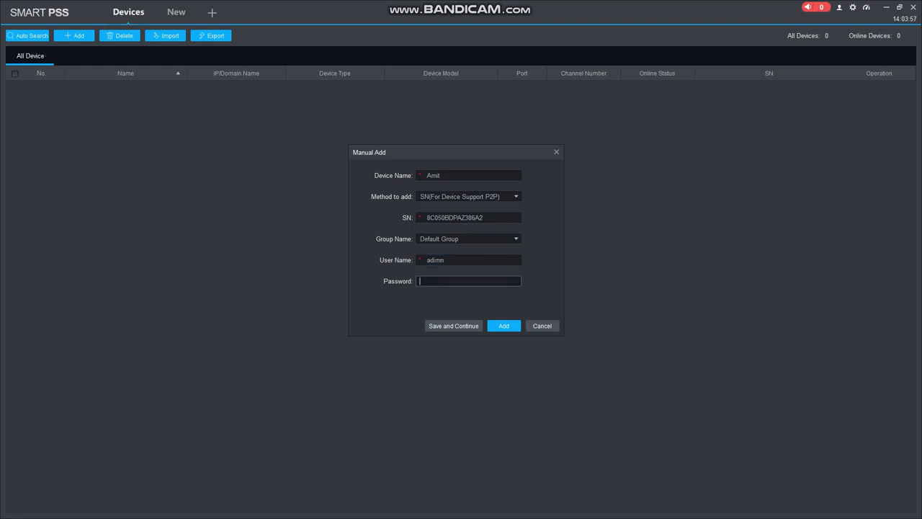
{"action": "key", "text": "BackSpace"}
{"action": "key", "text": "BackSpace"}
{"action": "key", "text": "BackSpace"}
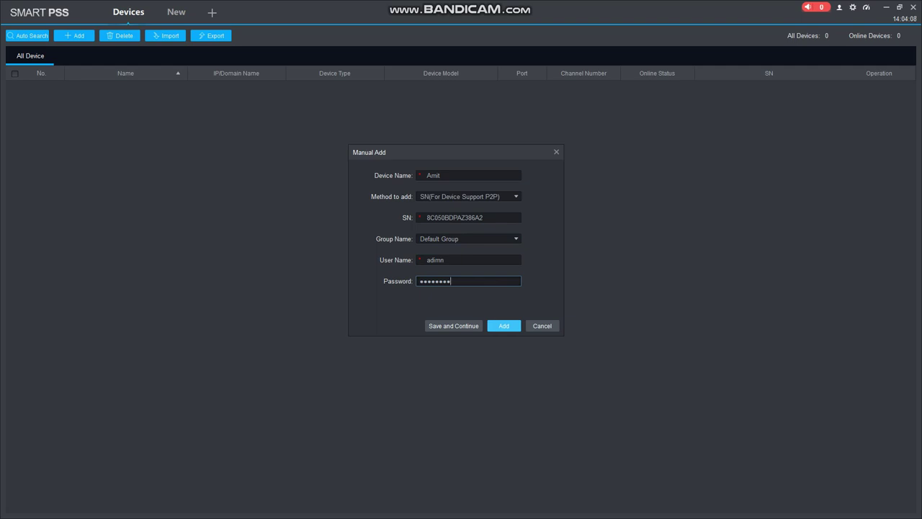
{"action": "left_click", "coordinate": [504, 325]}
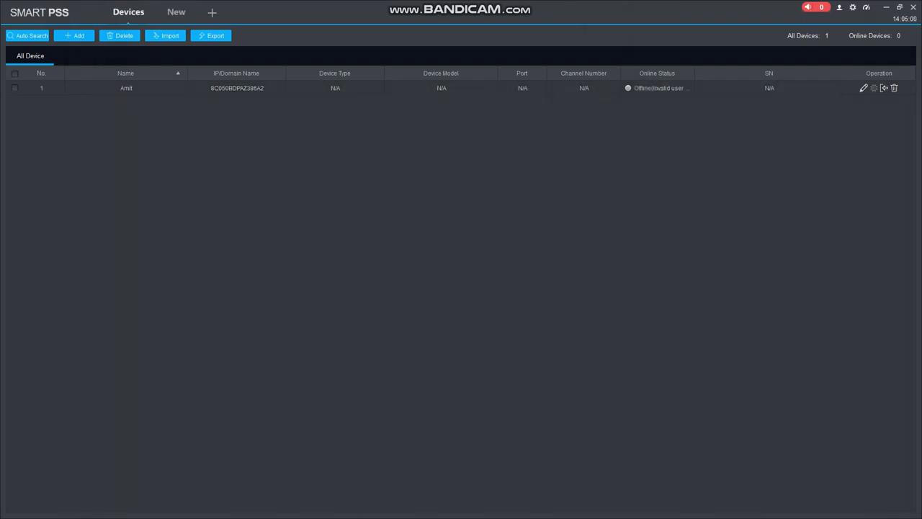
Open a Live View tab, stream the added device from Default Group, and expand the View panel
{"action": "left_click", "coordinate": [176, 12]}
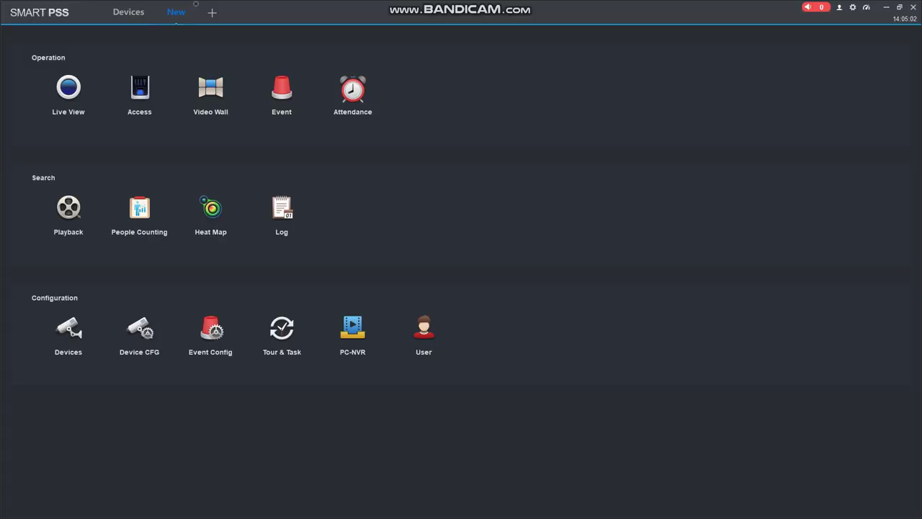
{"action": "left_click", "coordinate": [69, 88]}
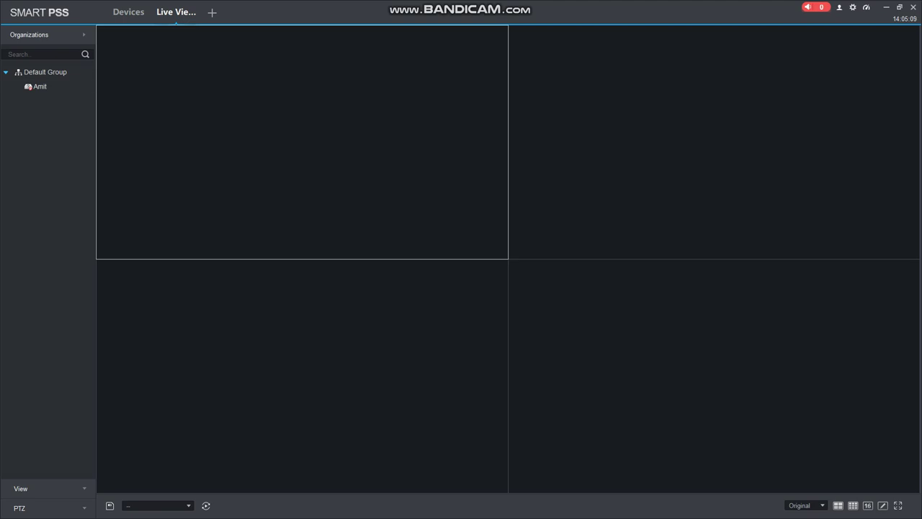
{"action": "left_click", "coordinate": [39, 87]}
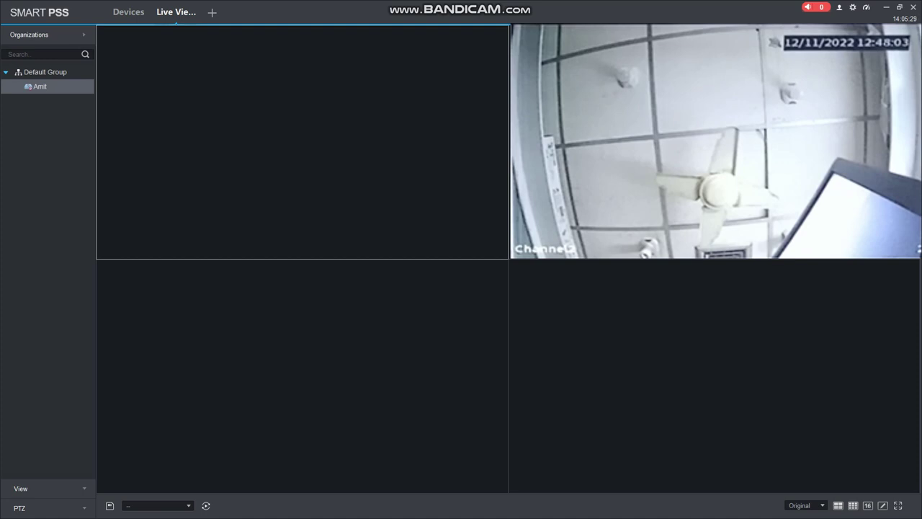
{"action": "left_click", "coordinate": [21, 488]}
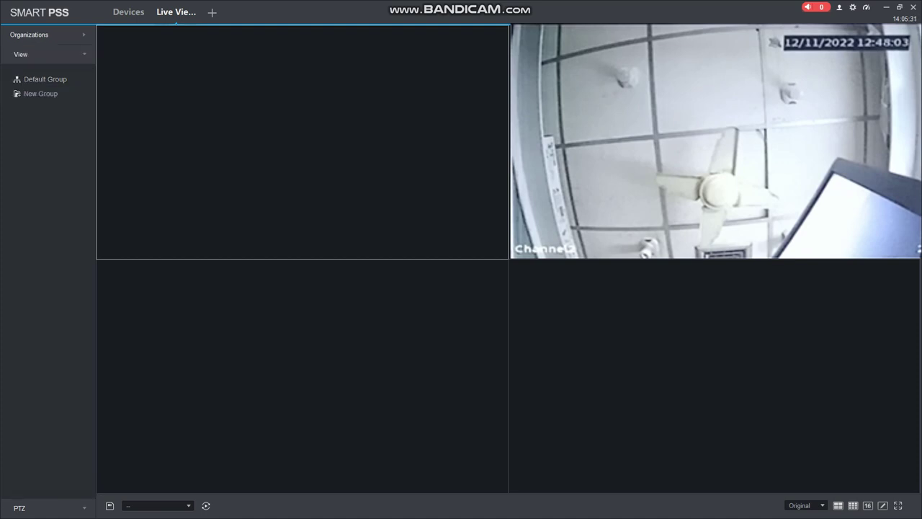